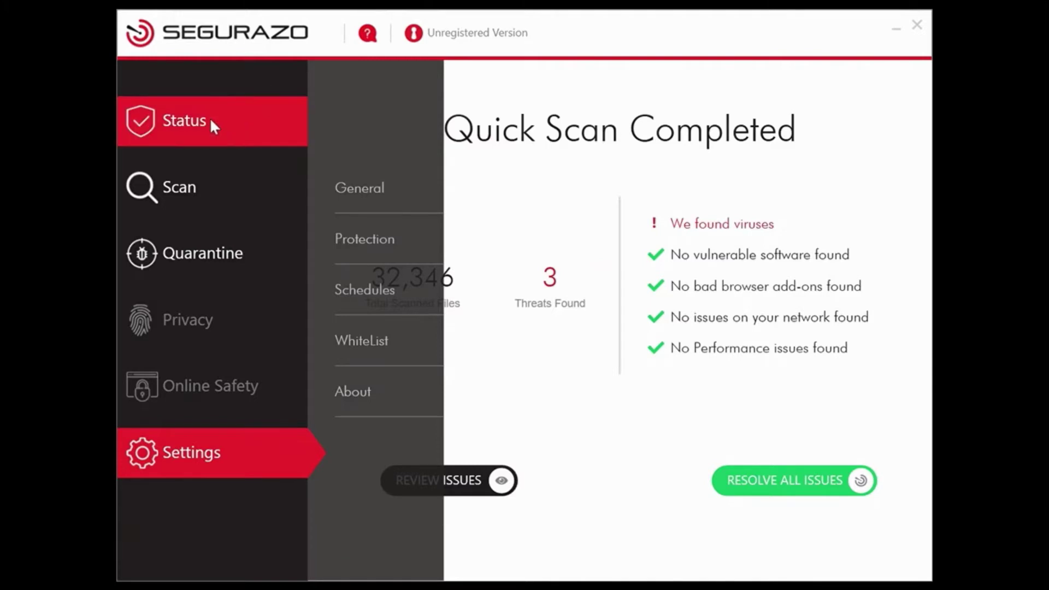
# - Look through Segurazo's status, quarantine and settings sections, and open its protection settings
pyautogui.click(211, 121)
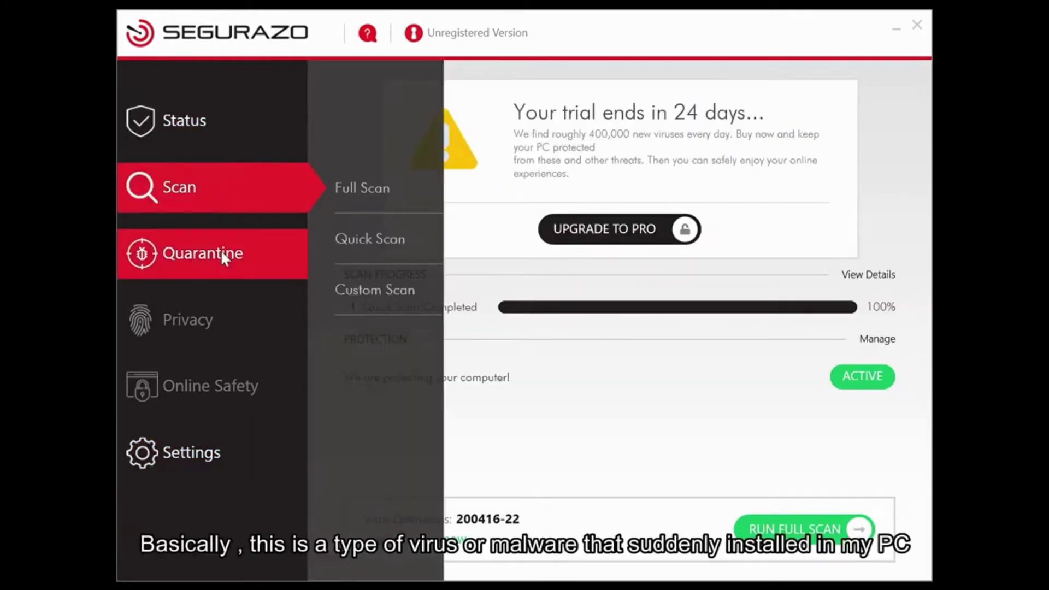
pyautogui.click(221, 251)
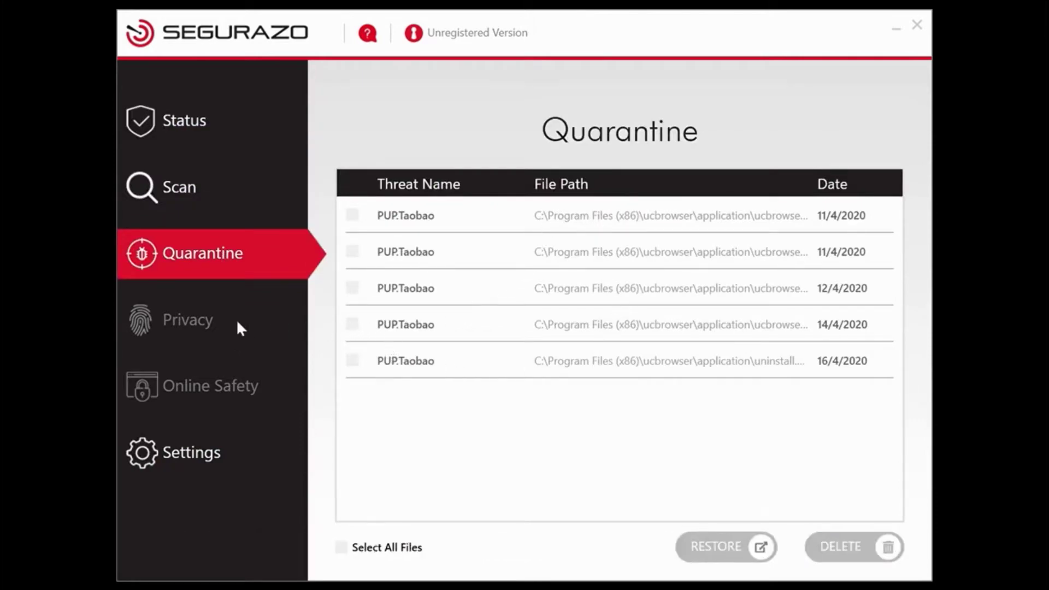
pyautogui.click(181, 444)
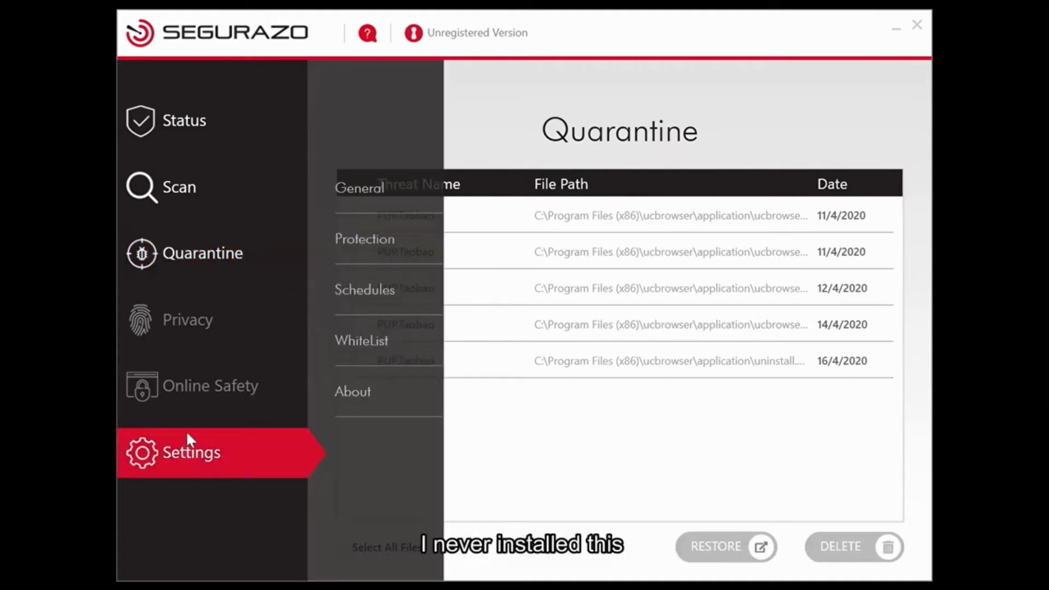
pyautogui.click(290, 42)
pyautogui.click(203, 137)
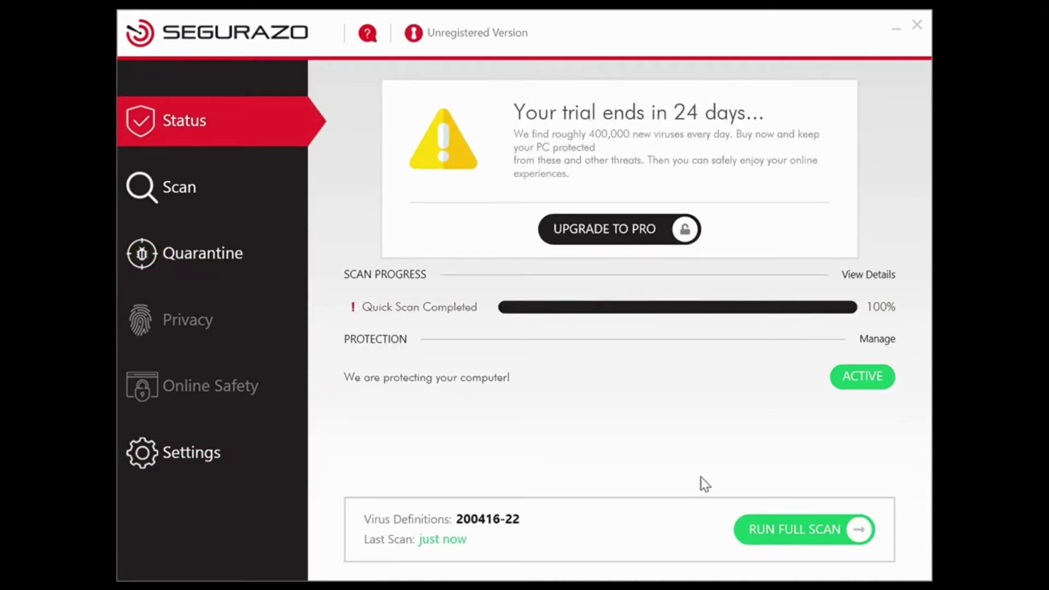
pyautogui.click(862, 380)
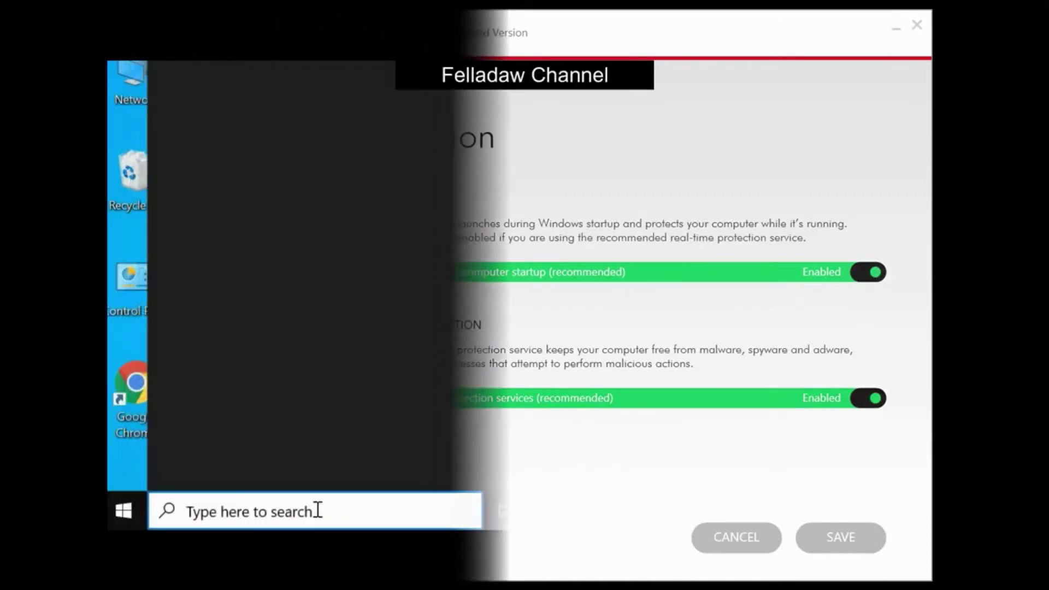
# - Open the Windows Control Panel and bring up the list of installed programs for uninstalling
pyautogui.write('contr')
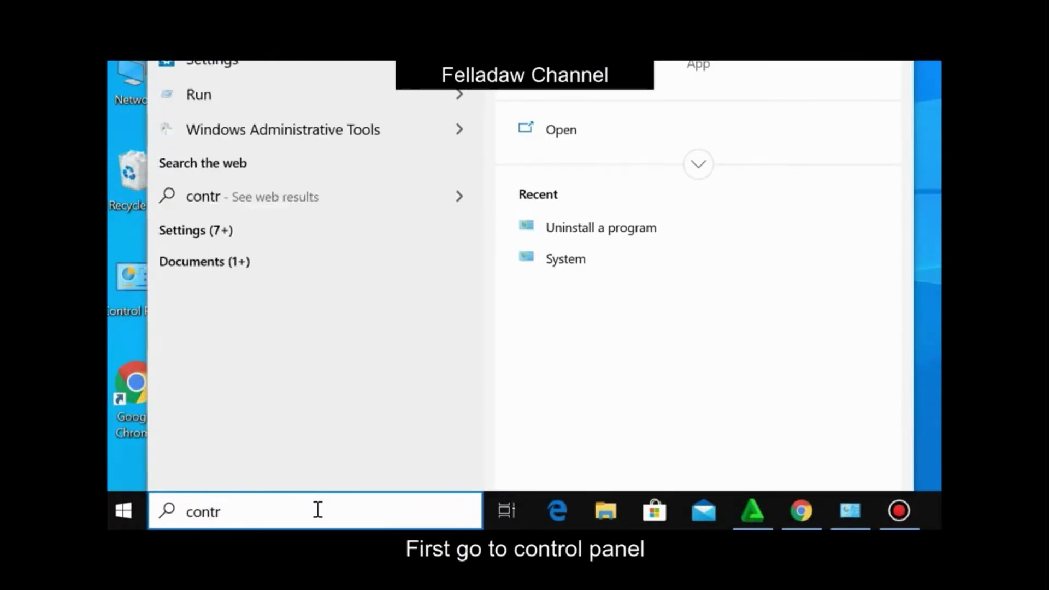
pyautogui.press('Return')
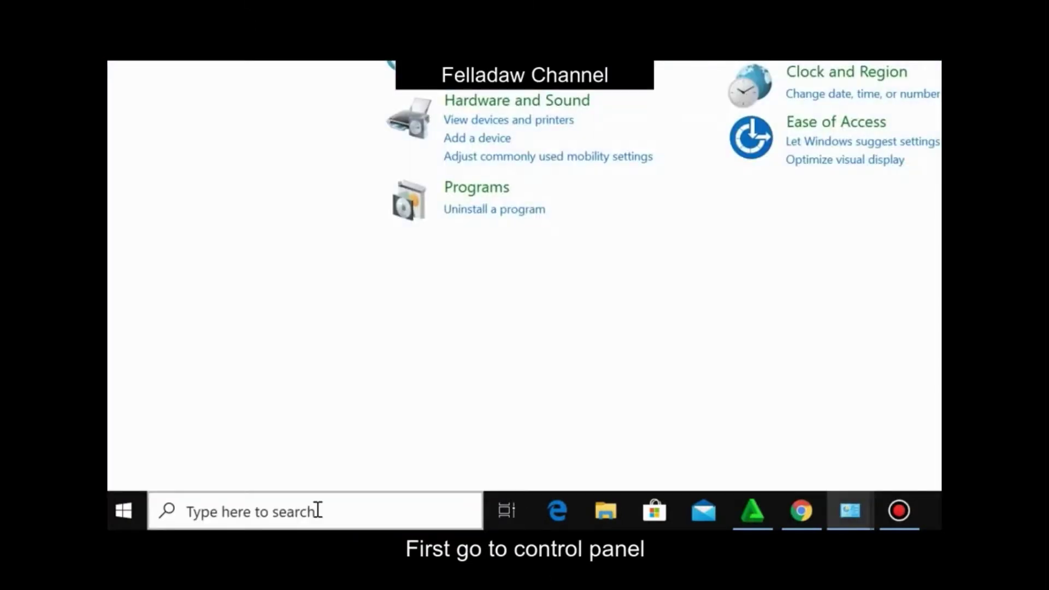
pyautogui.click(531, 216)
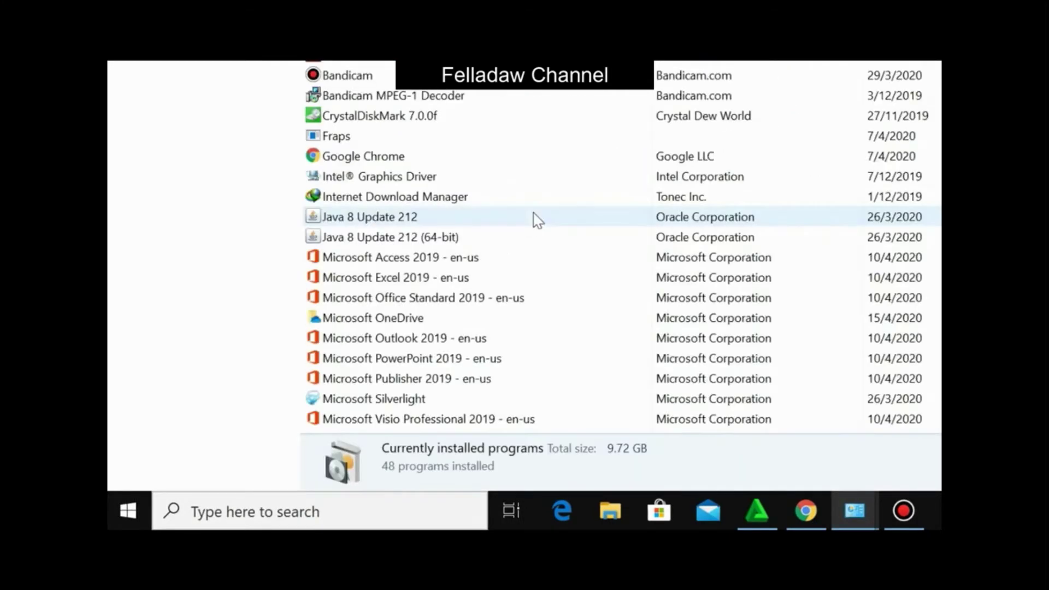
# - Close the duplicate Programs and Features window and switch to the remaining one
pyautogui.moveTo(855, 511)
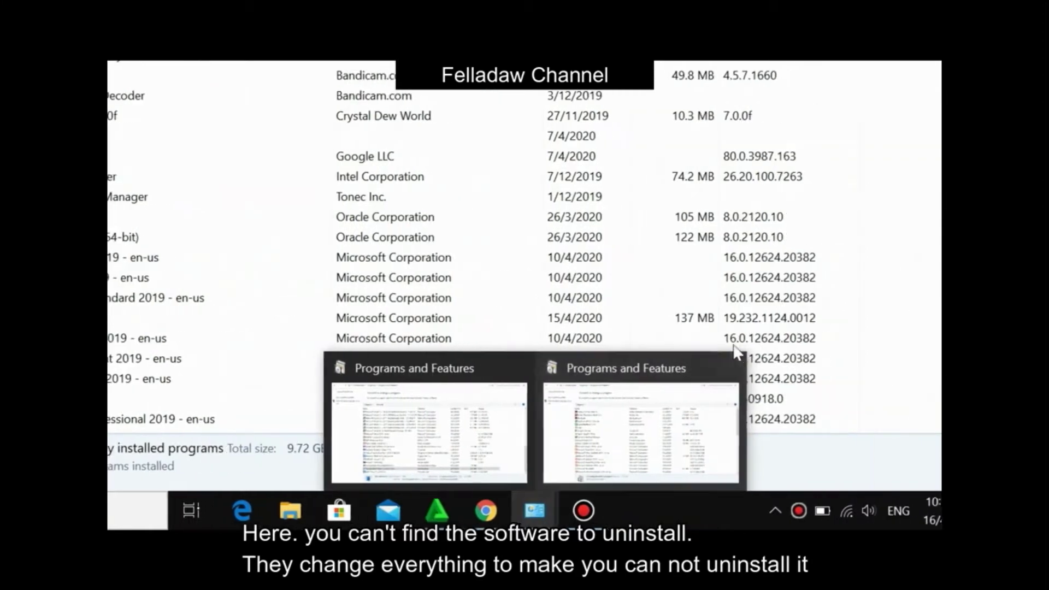
pyautogui.click(729, 366)
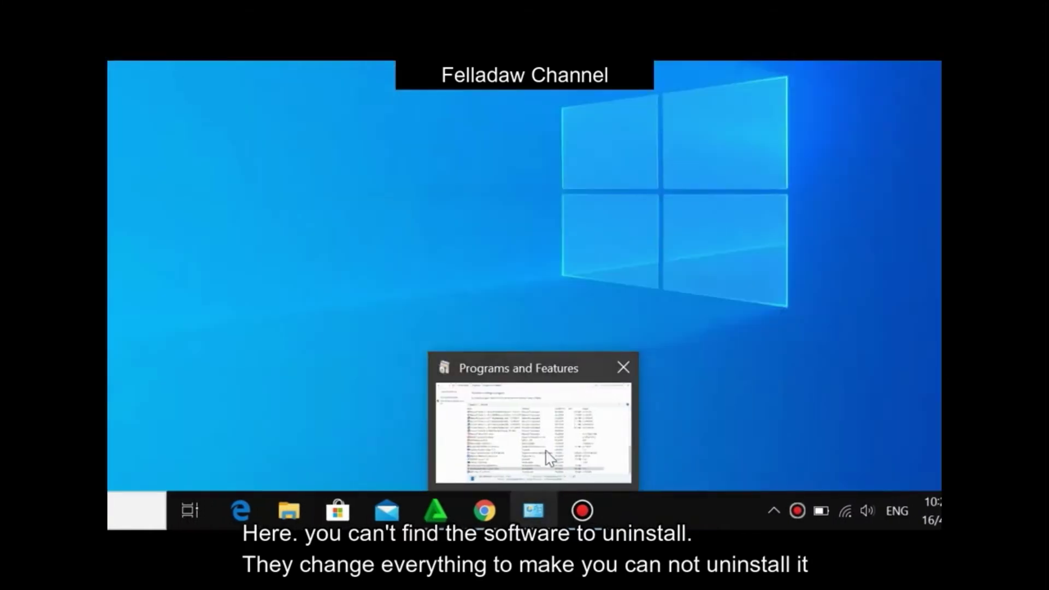
pyautogui.click(549, 457)
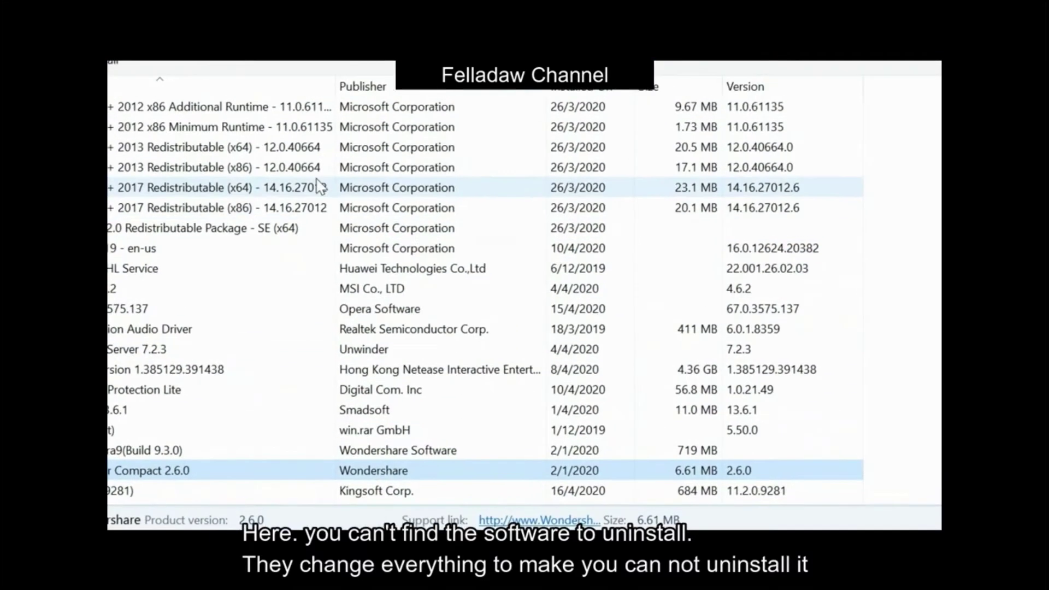
# - Look through the installed programs for Segurazo's disguised entry and select SAntivirus Realtime Protection Lite
pyautogui.click(320, 187)
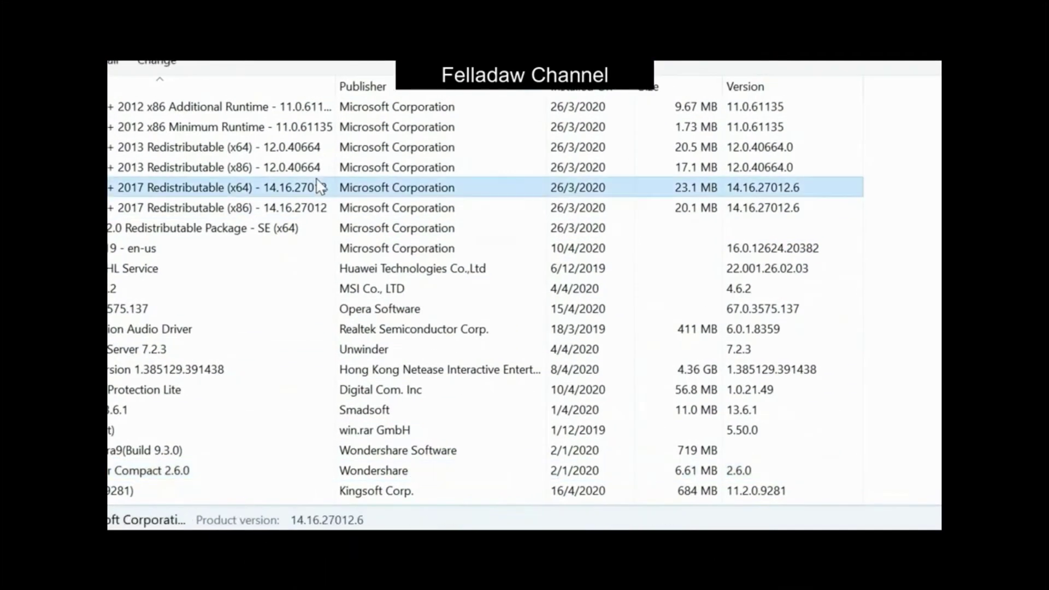
pyautogui.scroll(8, 317, 186)
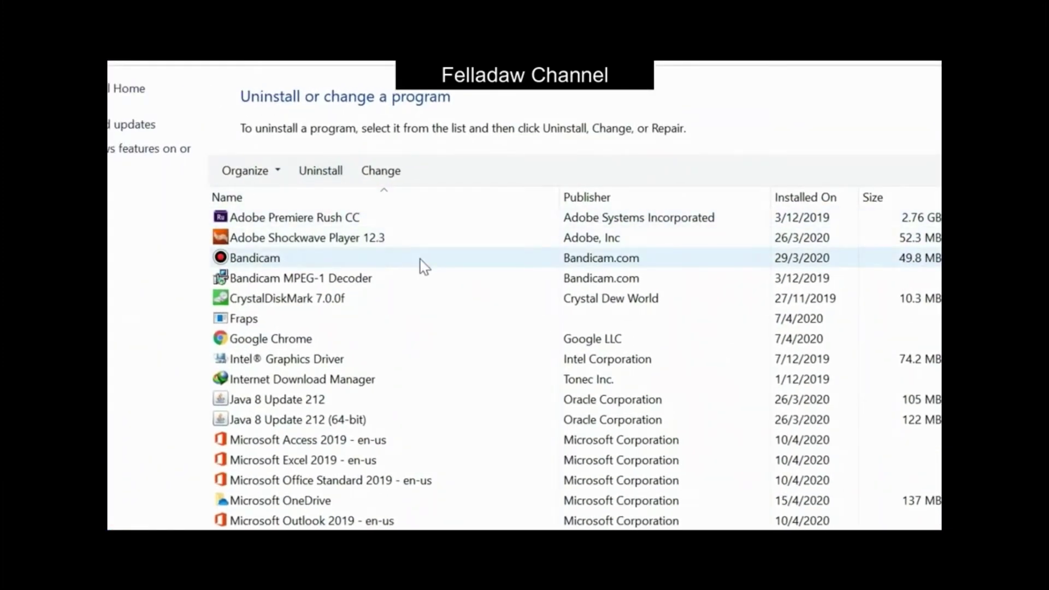
pyautogui.scroll(-8, 421, 266)
pyautogui.click(289, 498)
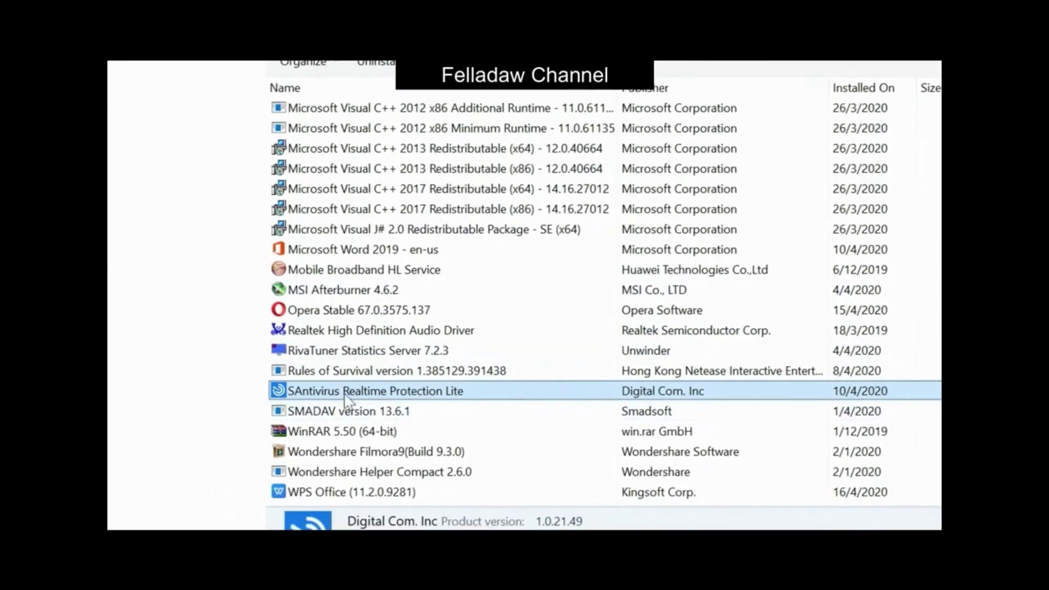
pyautogui.click(344, 411)
pyautogui.click(350, 394)
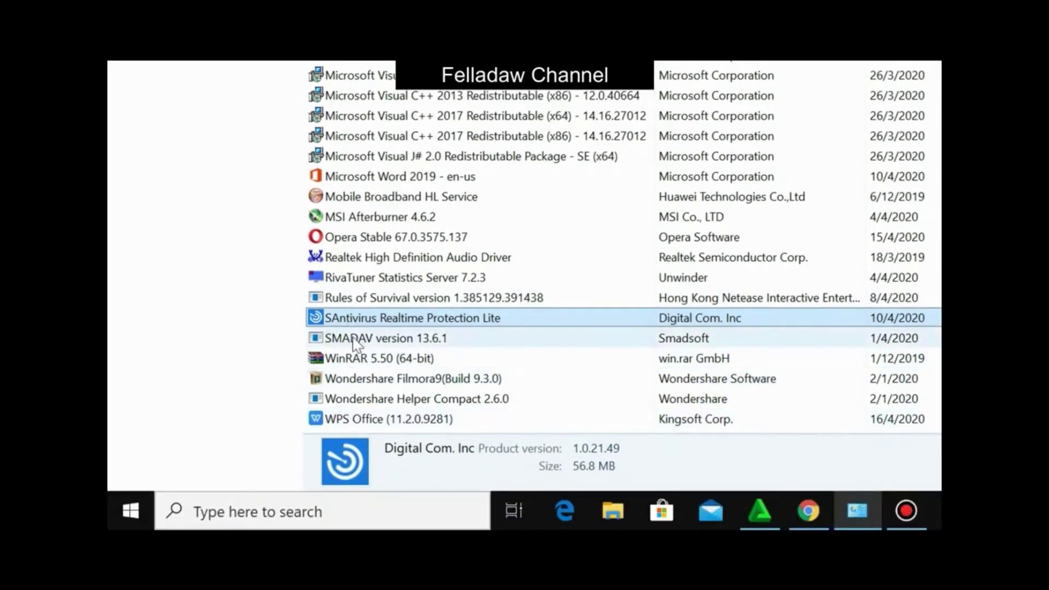
# - Switch to Chrome and examine the web and image results for "segurazo virus" to compare the logo
pyautogui.click(808, 510)
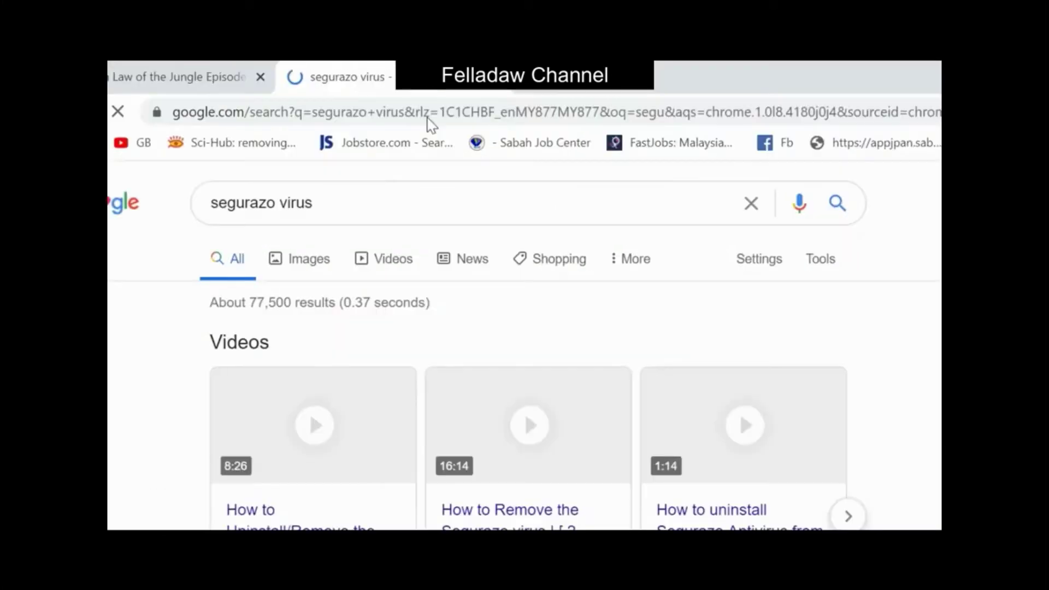
pyautogui.scroll(-5, 475, 371)
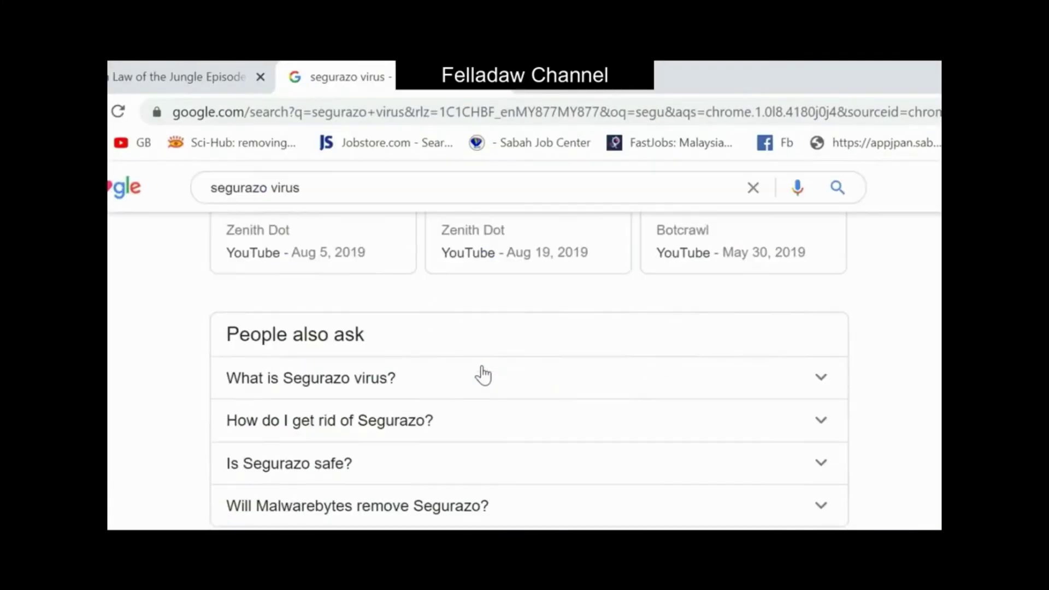
pyautogui.scroll(5, 382, 306)
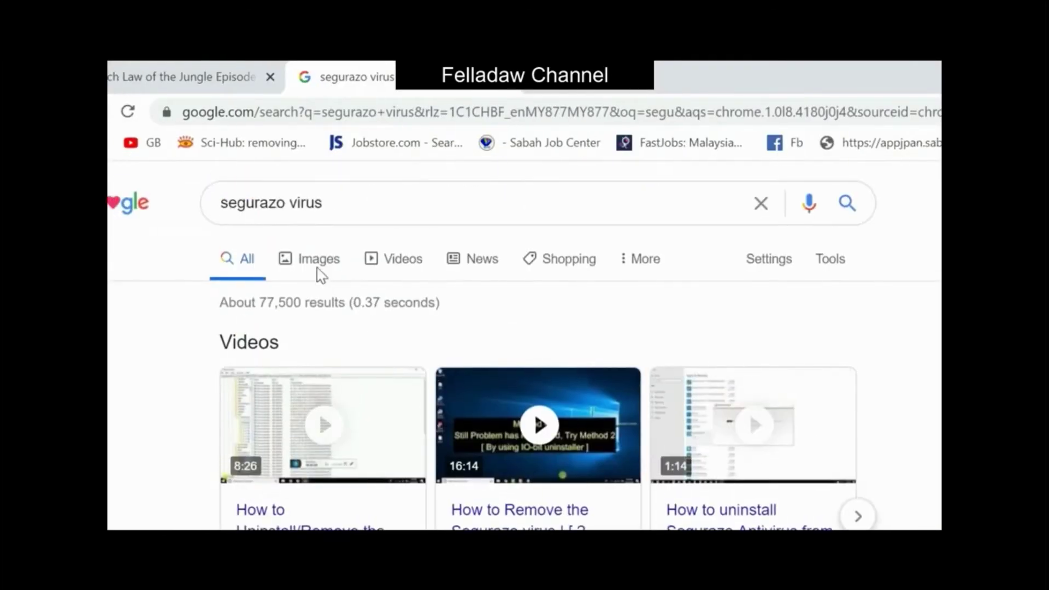
pyautogui.click(308, 268)
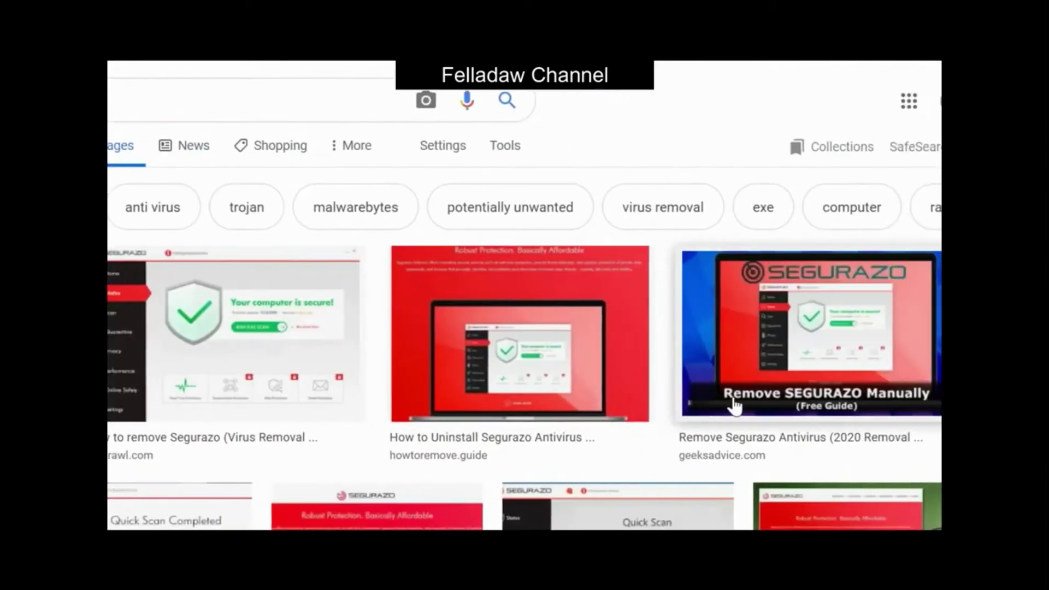
pyautogui.scroll(-6, 735, 407)
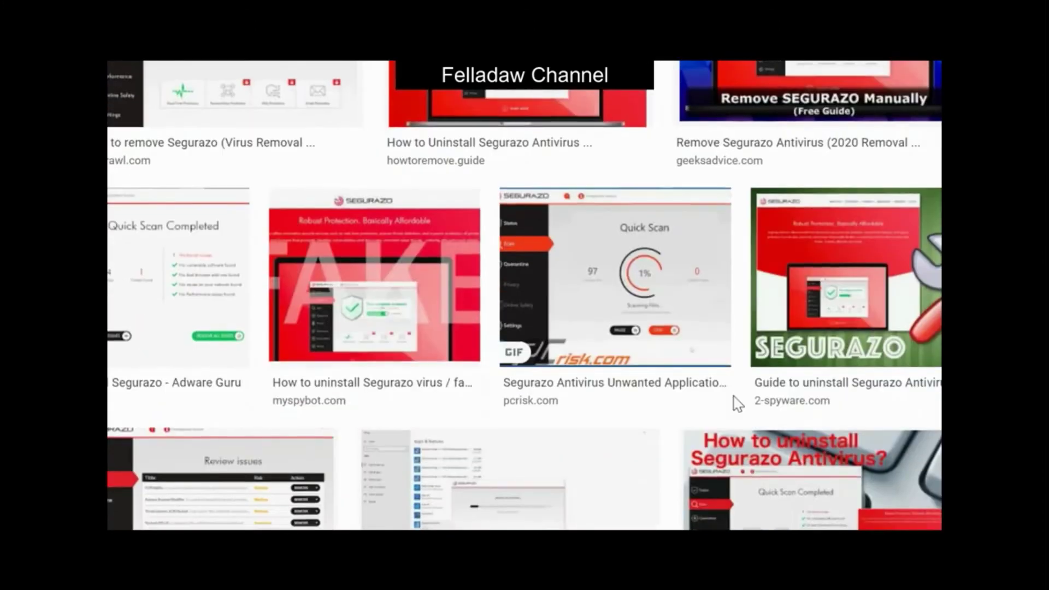
pyautogui.scroll(-5, 734, 404)
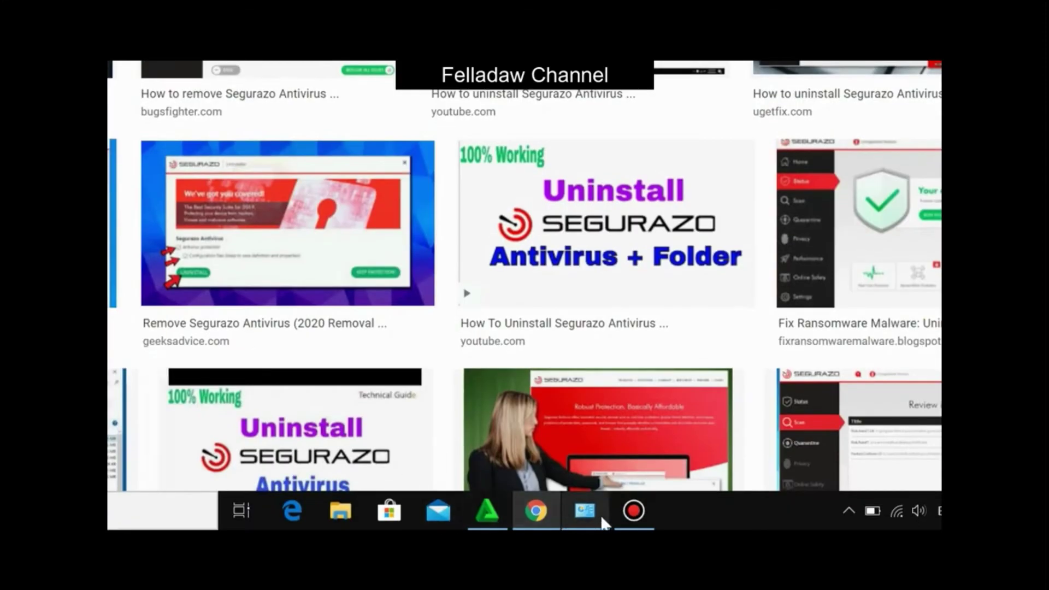
# - Return to Programs and Features, start uninstalling SAntivirus Realtime Protection Lite and confirm removing the protection
pyautogui.click(584, 519)
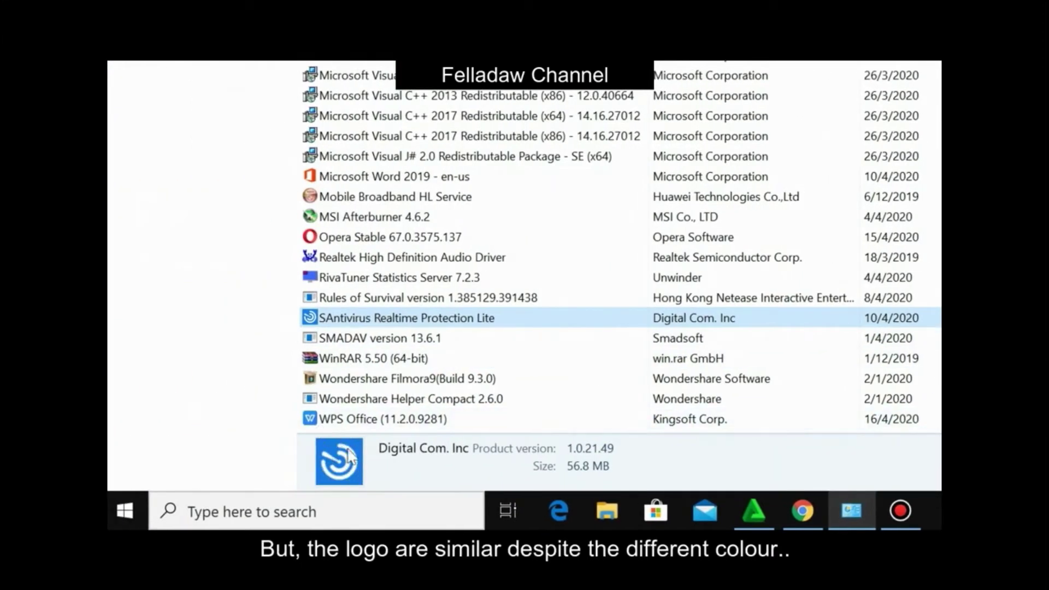
pyautogui.rightClick(498, 319)
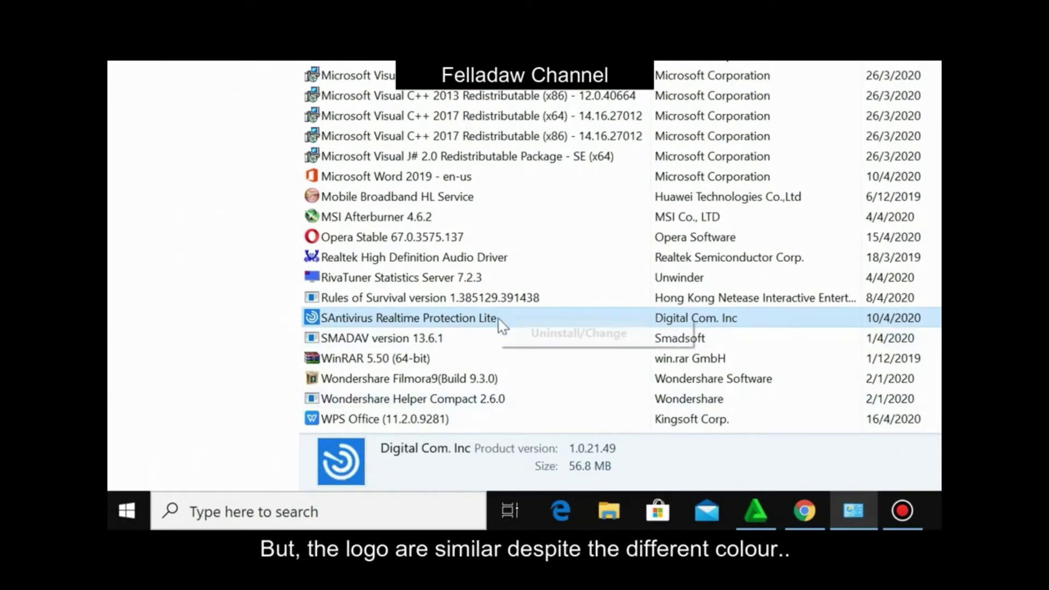
pyautogui.click(543, 335)
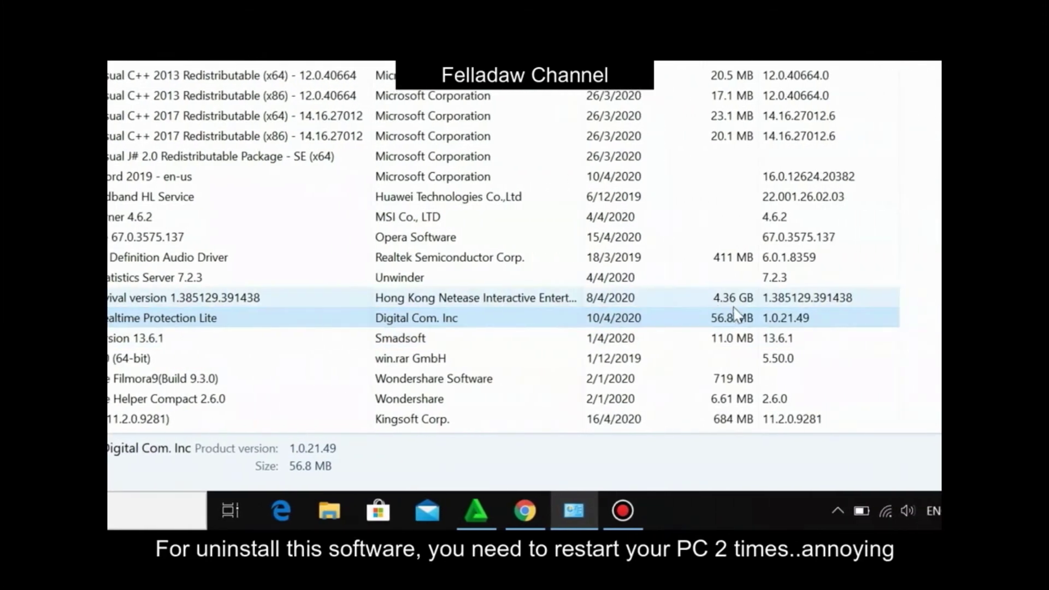
pyautogui.doubleClick(736, 314)
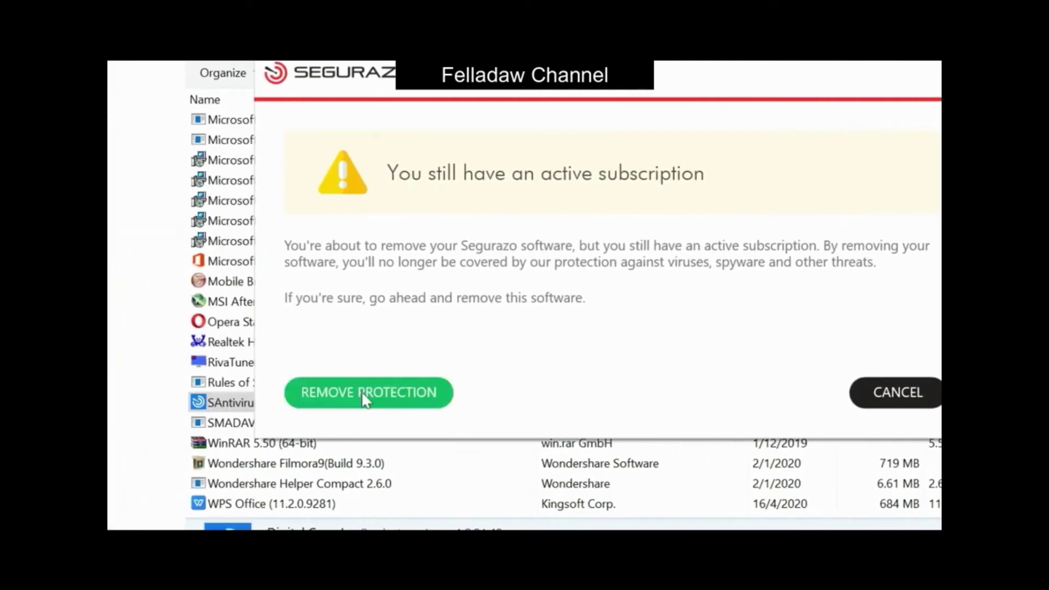
pyautogui.click(364, 396)
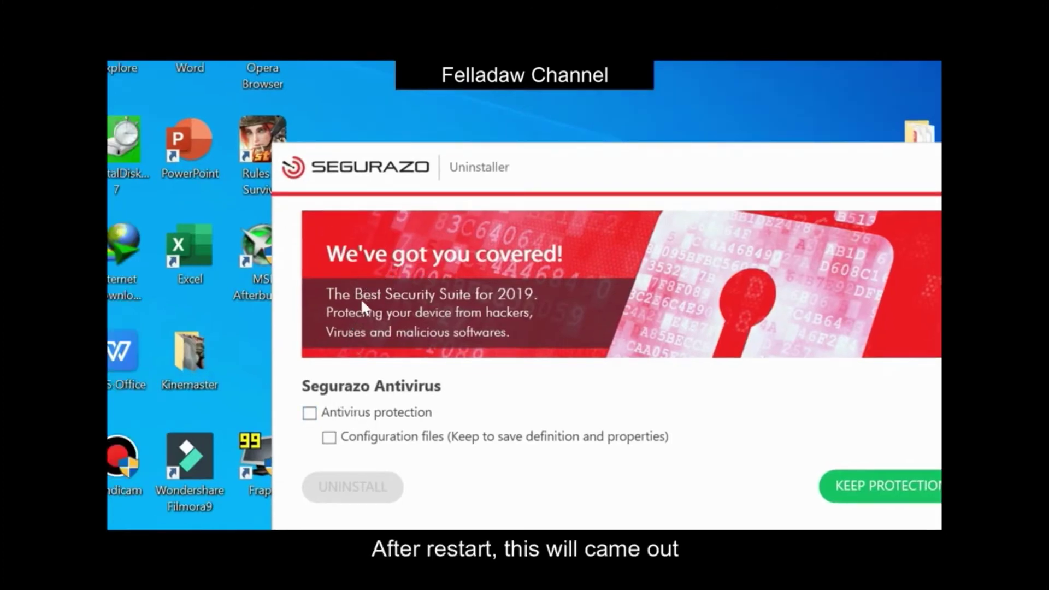
# - Uninstall Segurazo with both Antivirus protection and Configuration files selected, and agree to reboot the computer
pyautogui.click(331, 414)
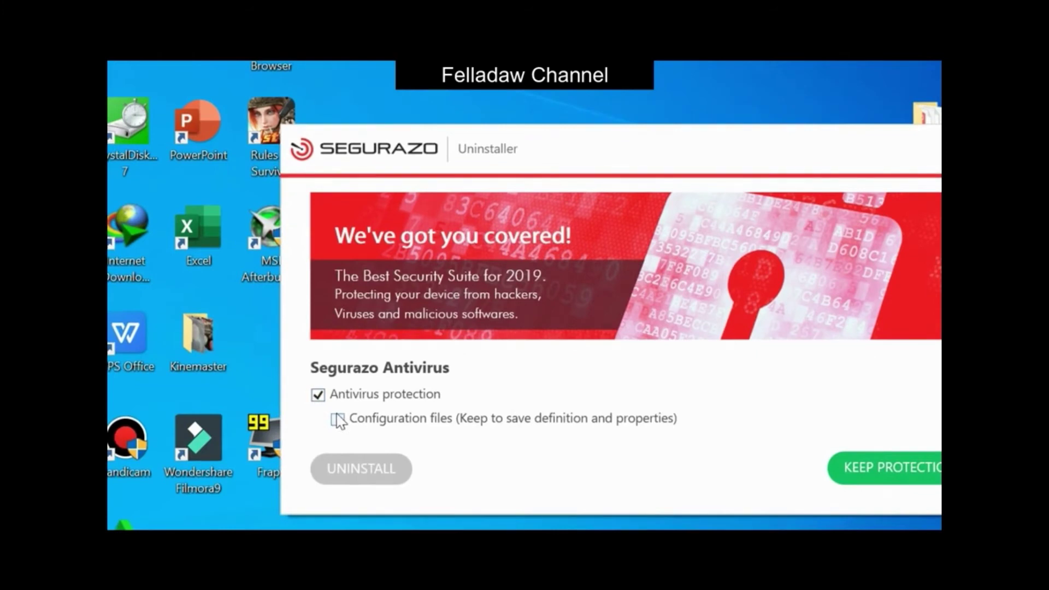
pyautogui.click(331, 394)
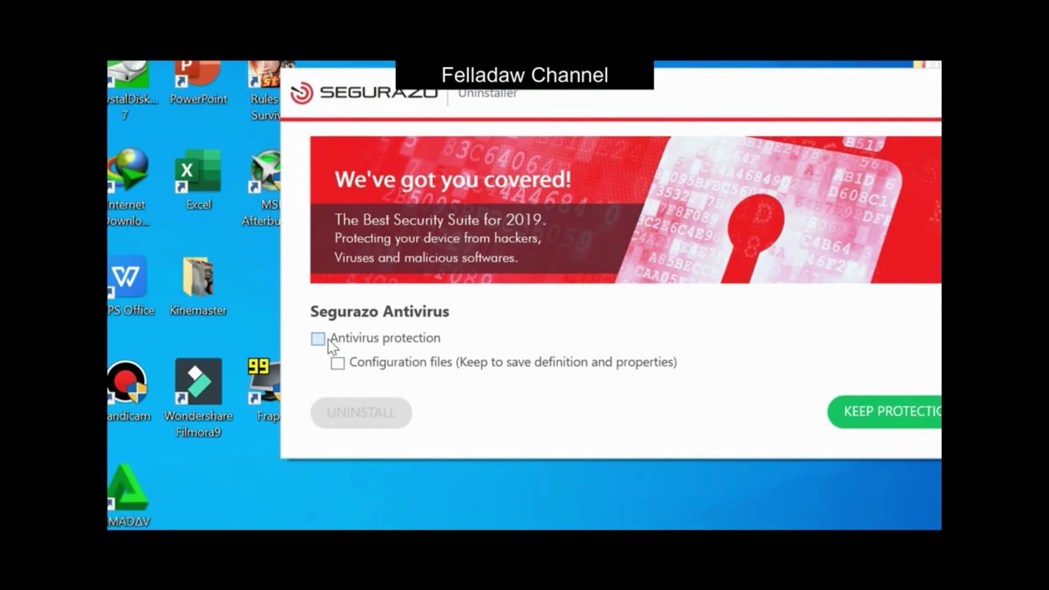
pyautogui.click(319, 377)
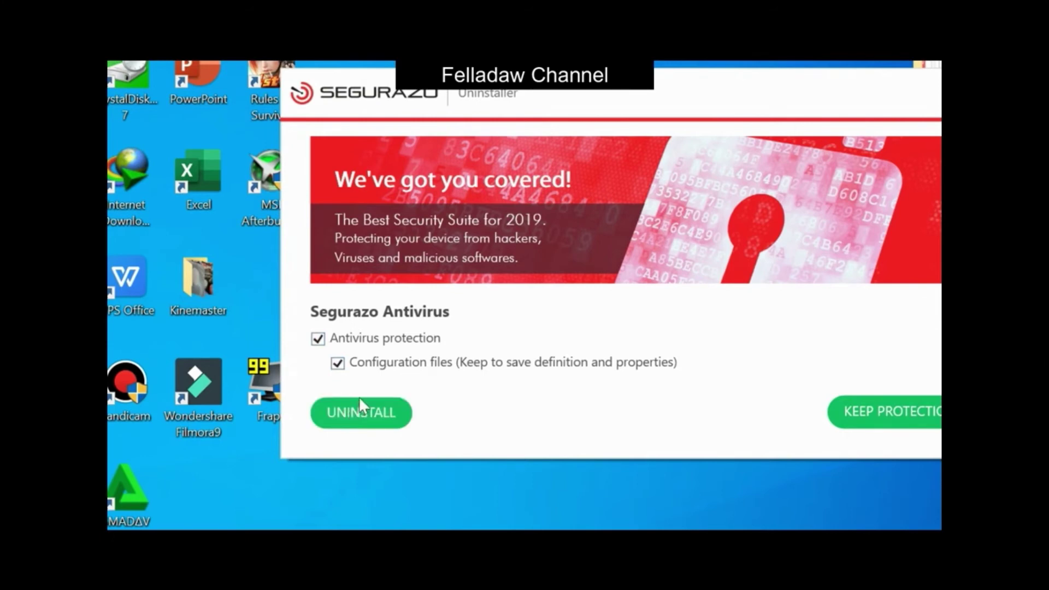
pyautogui.click(360, 397)
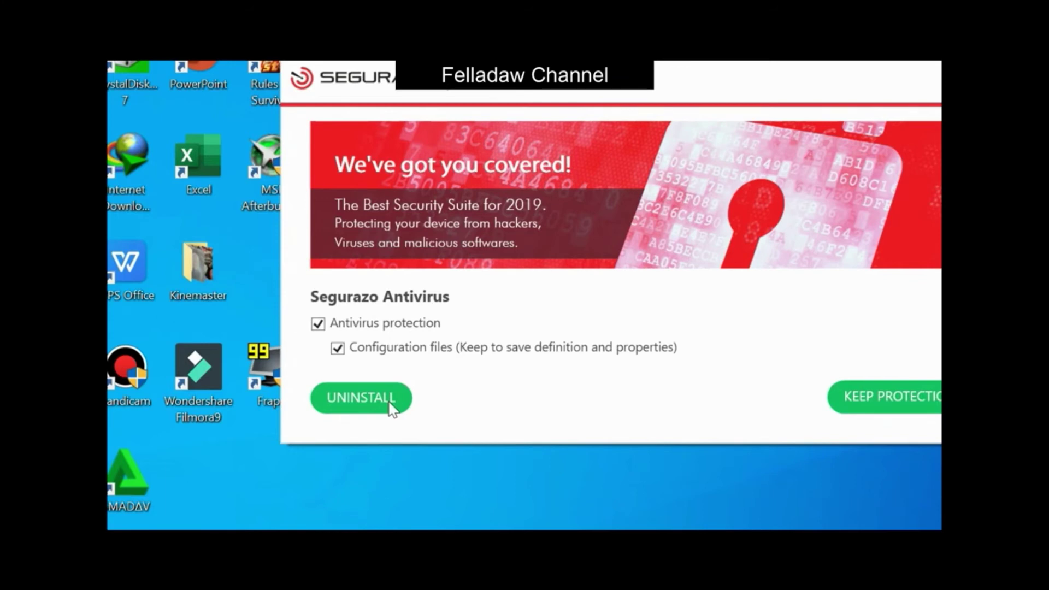
pyautogui.click(377, 398)
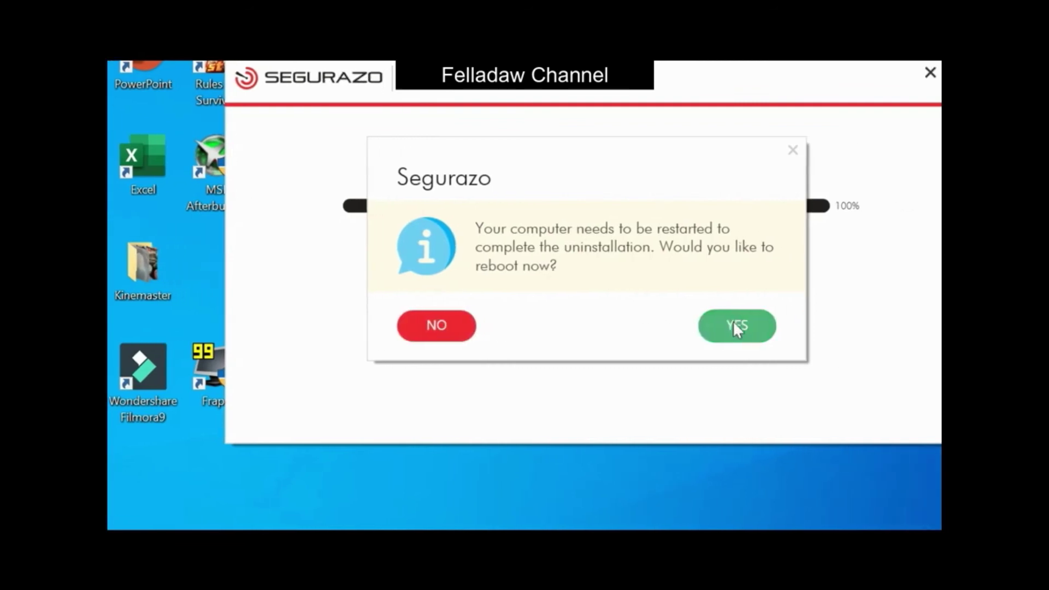
pyautogui.click(732, 325)
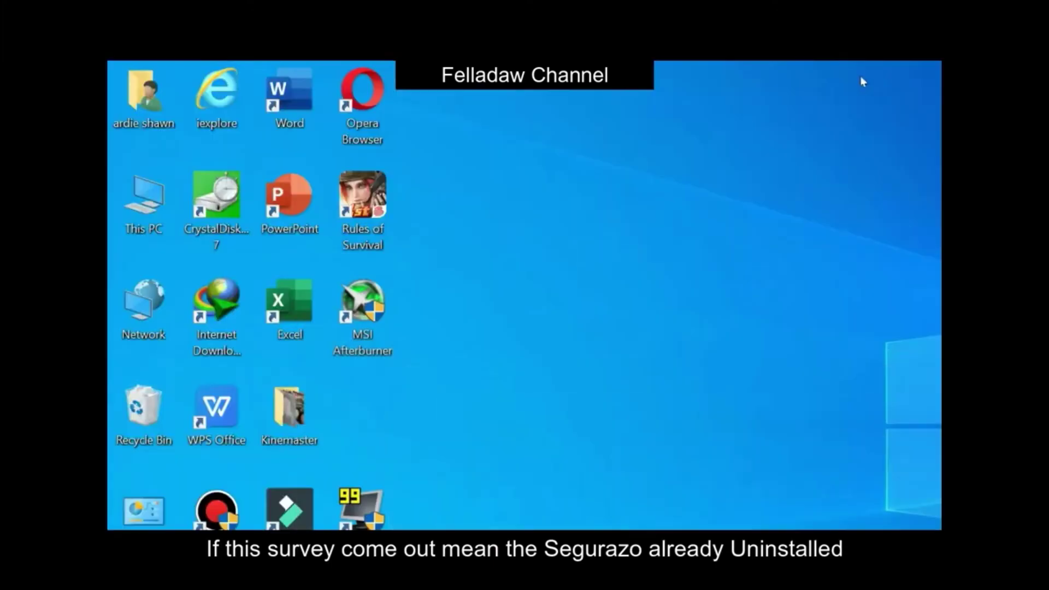
# - Search Windows for "control" and open the Control Panel again
pyautogui.click(208, 513)
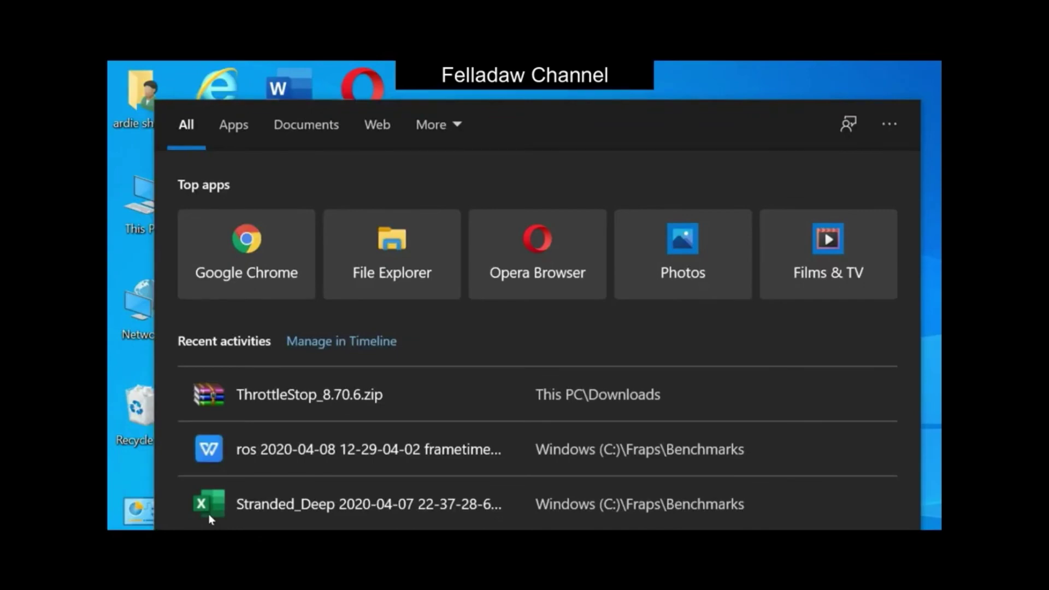
pyautogui.write('control')
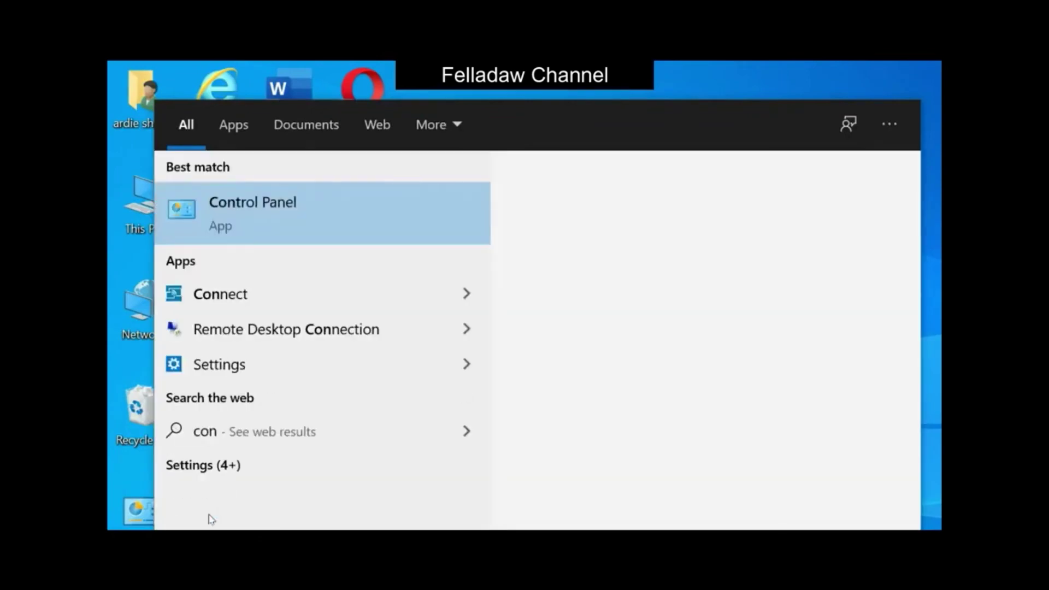
pyautogui.press('Return')
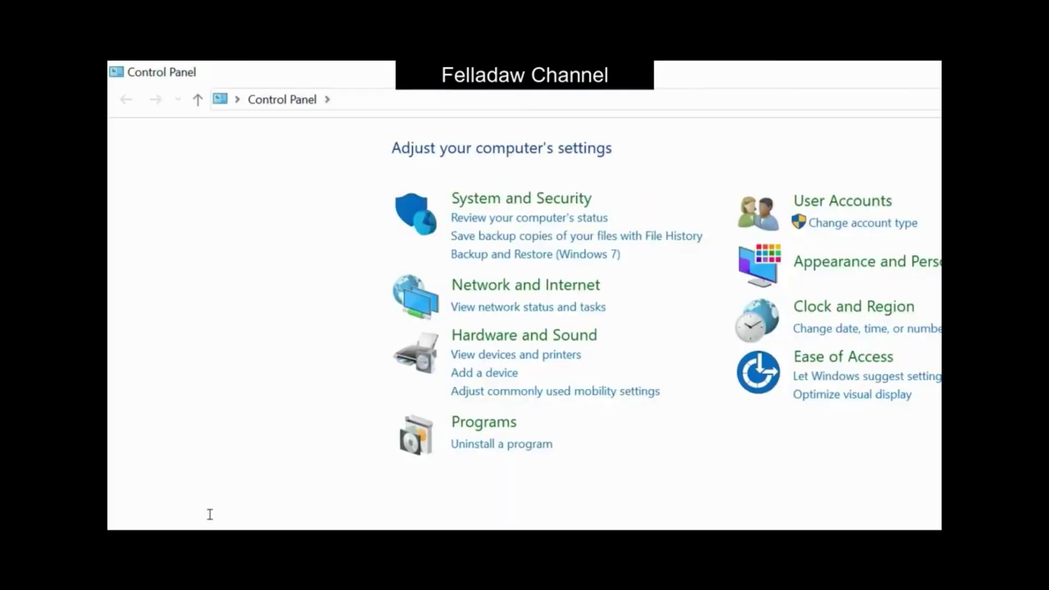
# - Open the list of installed programs for uninstalling and check it for any remaining Segurazo or SAntivirus Realtime Protection Lite entry
pyautogui.press('Tab')
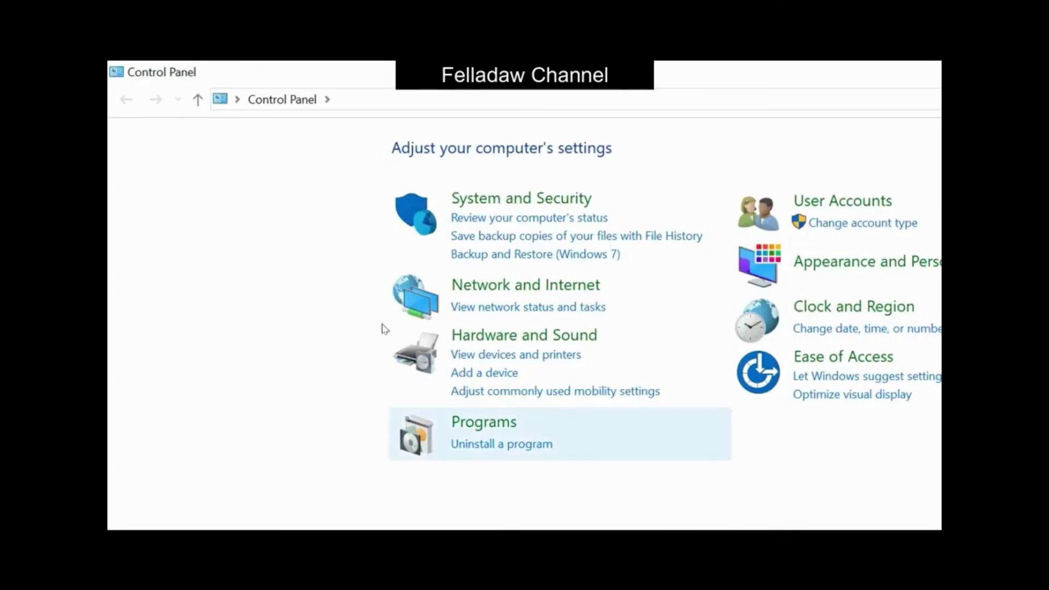
pyautogui.press('Return')
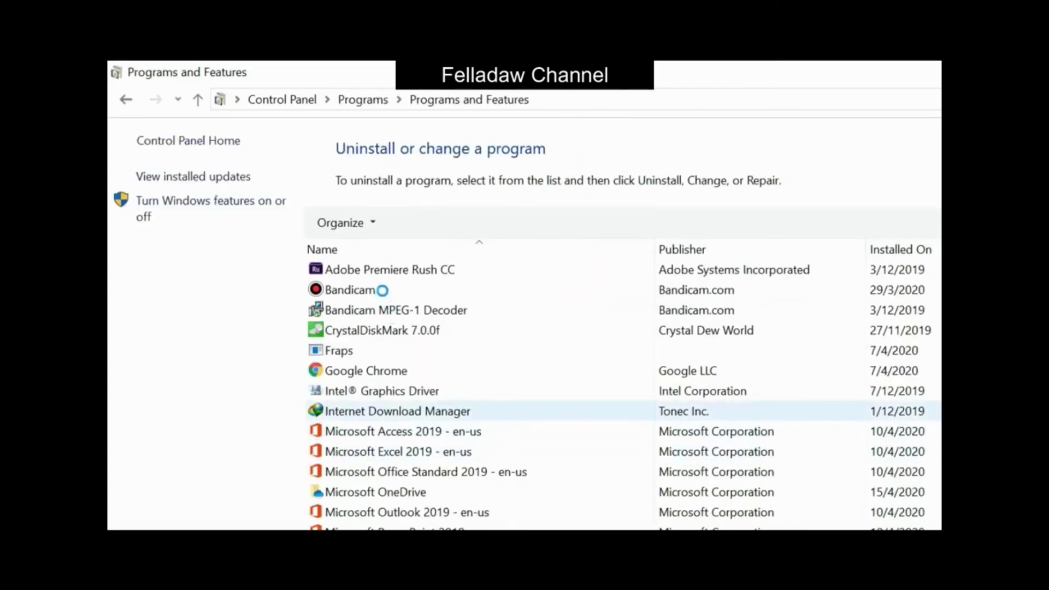
pyautogui.scroll(-6, 439, 267)
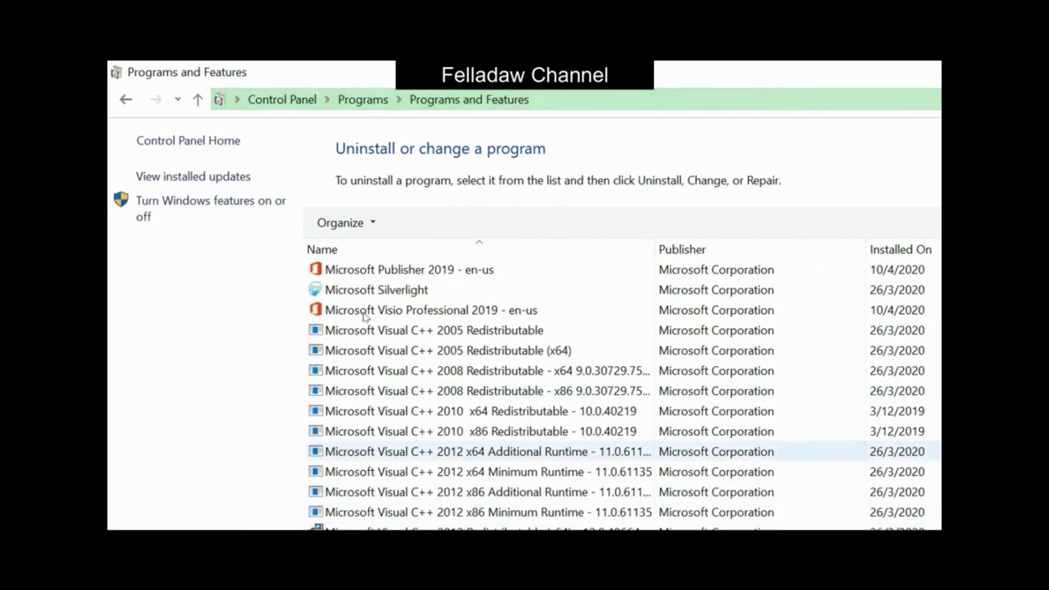
pyautogui.scroll(-3, 376, 284)
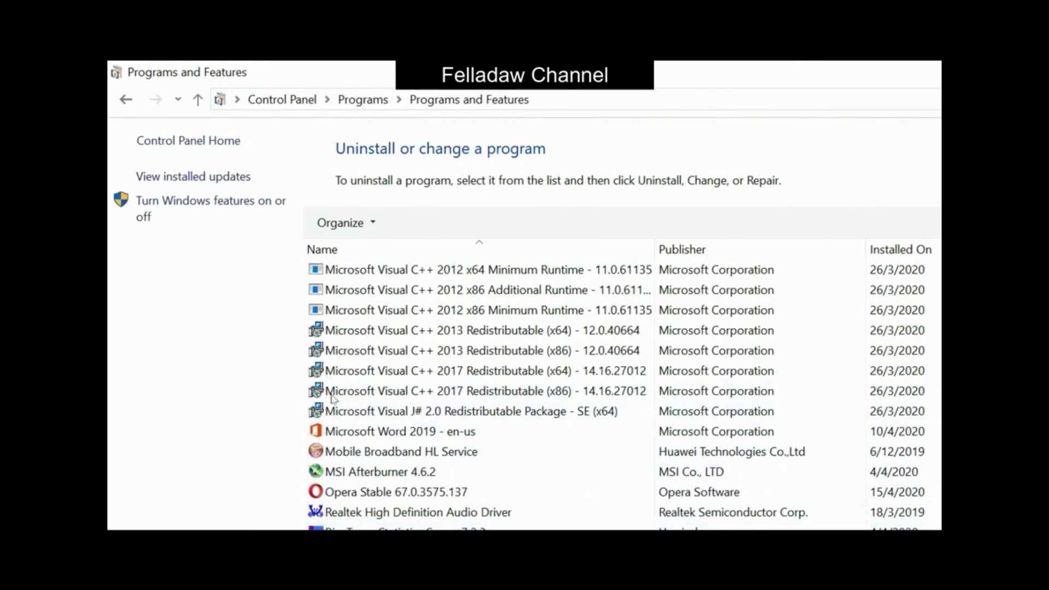
pyautogui.scroll(6, 336, 392)
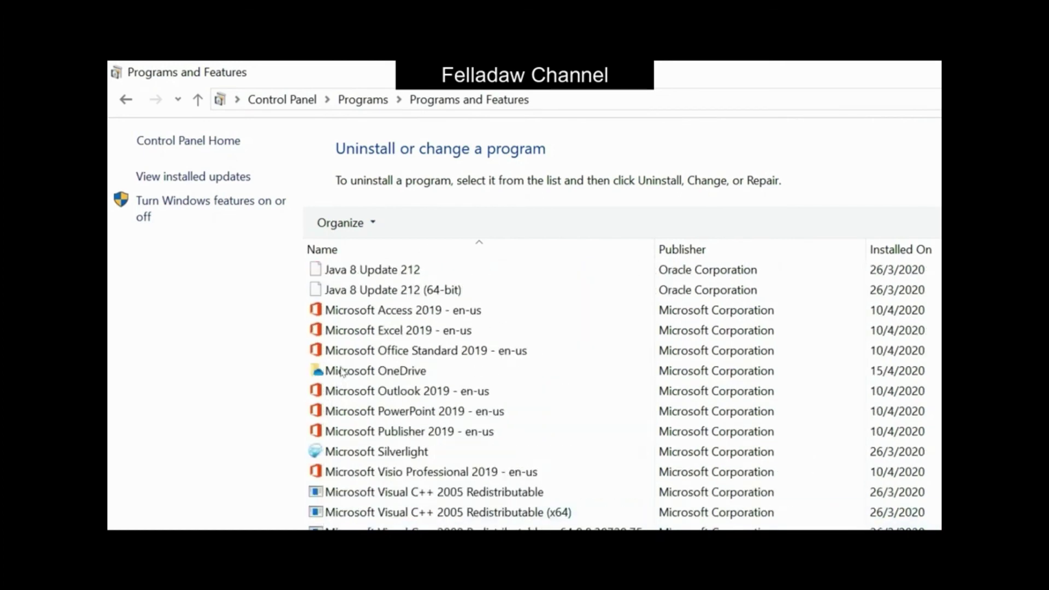
pyautogui.scroll(3, 341, 367)
pyautogui.scroll(-6, 383, 410)
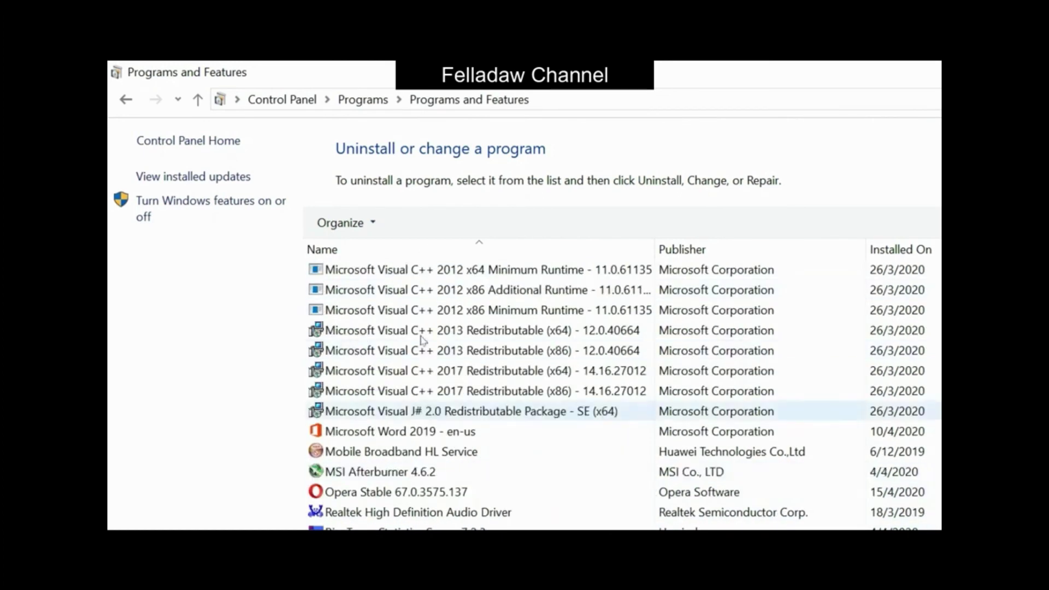